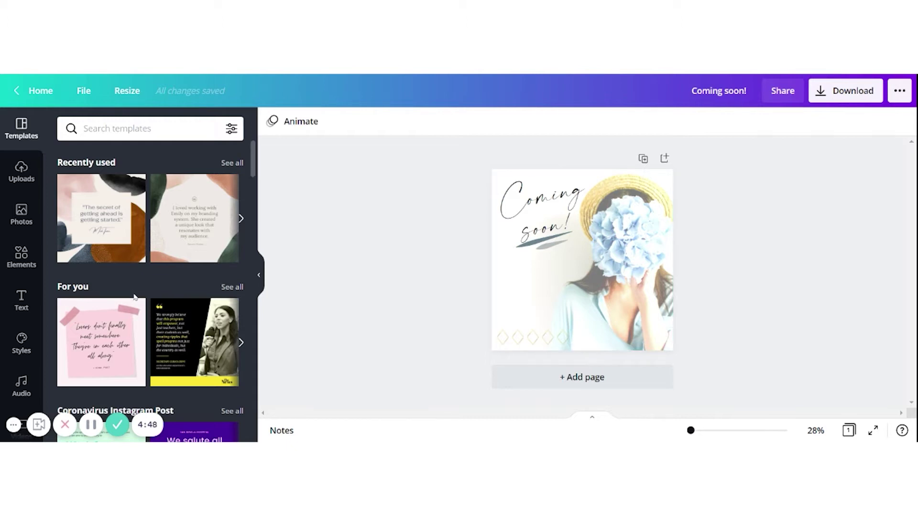
- Make a resized Instagram Story (1080 × 1920 px) copy of the square post
click(540, 299)
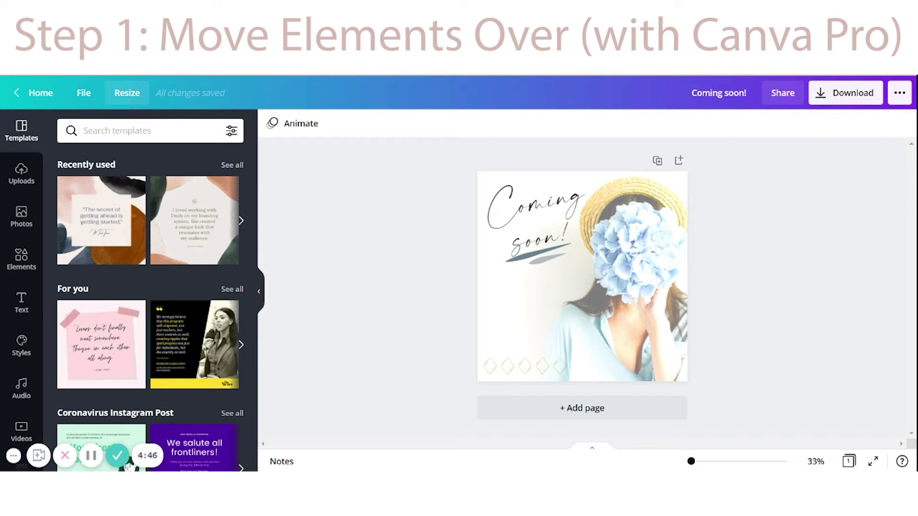
click(130, 98)
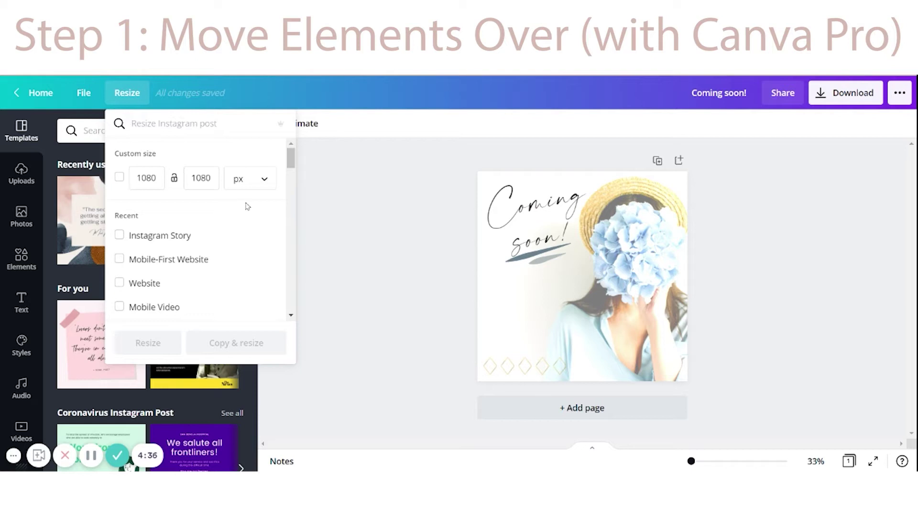
text(stor)
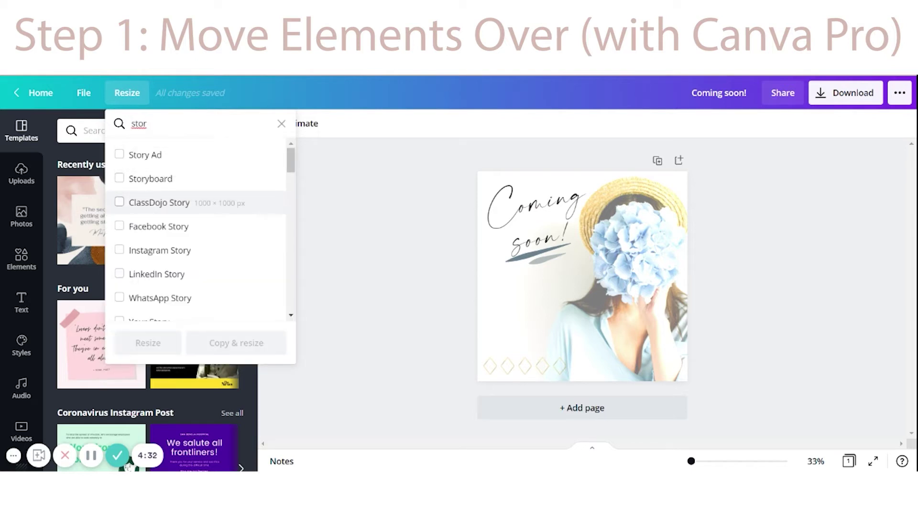
click(160, 258)
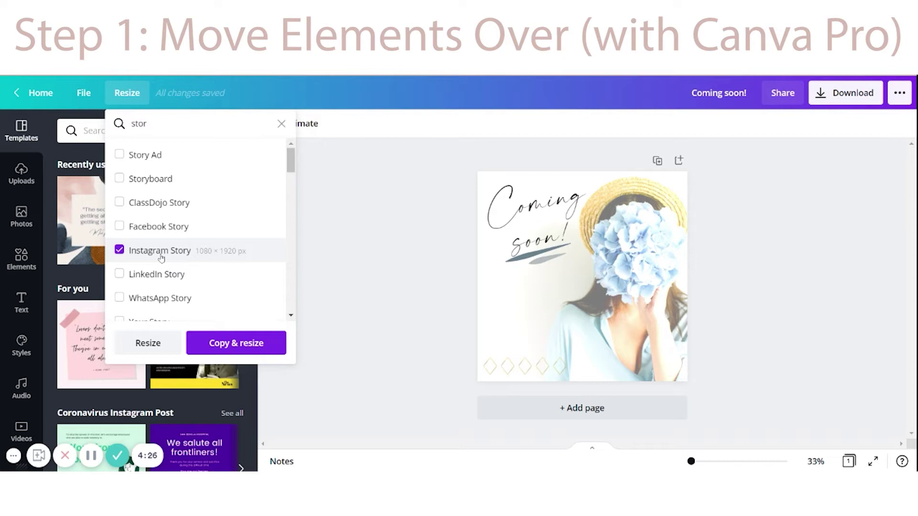
click(148, 344)
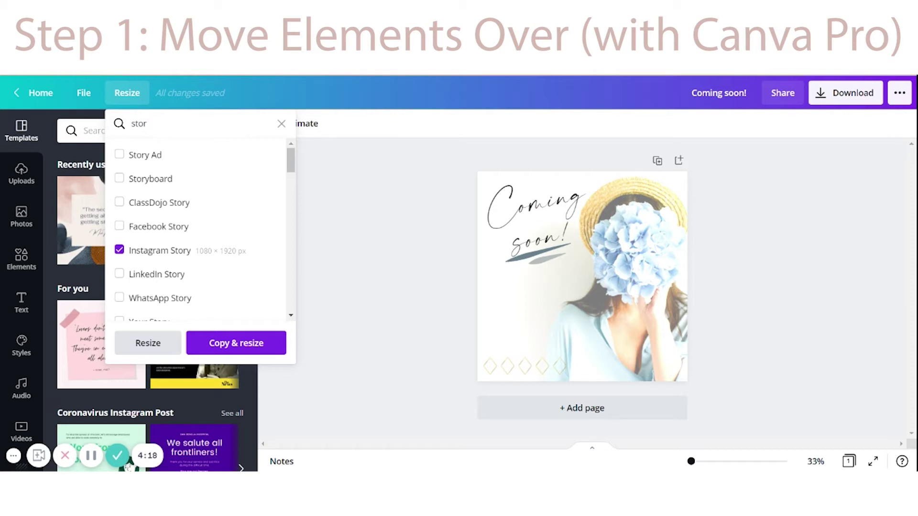
click(236, 344)
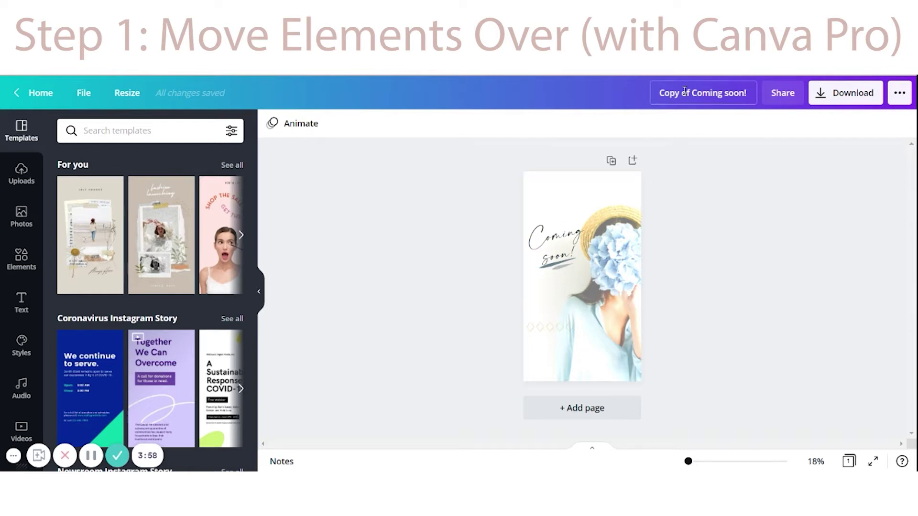
- Rename the copy to 'IG story - Coming soon!' and return to the original square post
drag(692, 92, 595, 97)
text(IG story -)
key(Return)
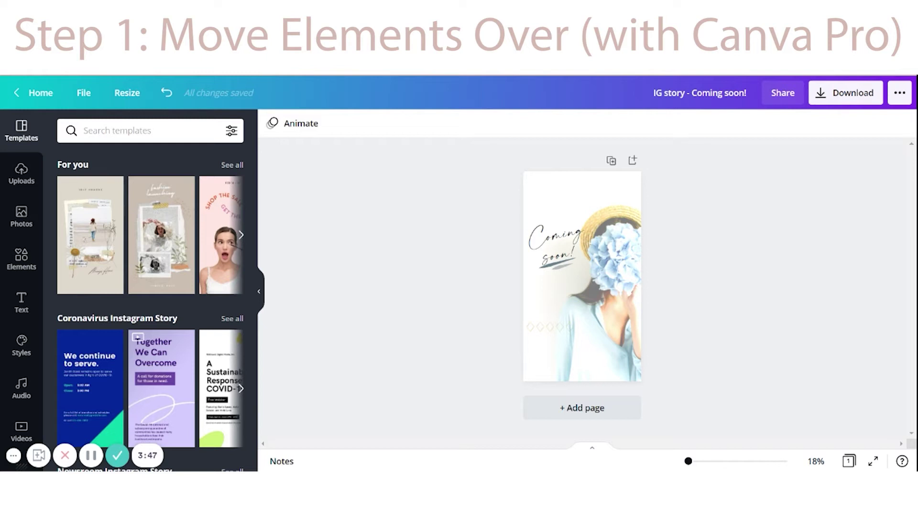
key(ctrl+Tab)
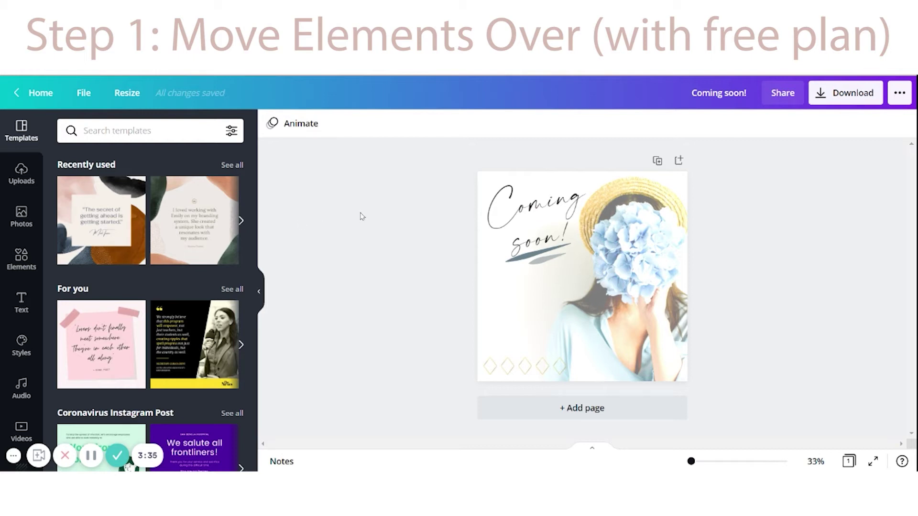
- Select the text, swoosh and diamonds, then start a new Instagram Story design
click(532, 299)
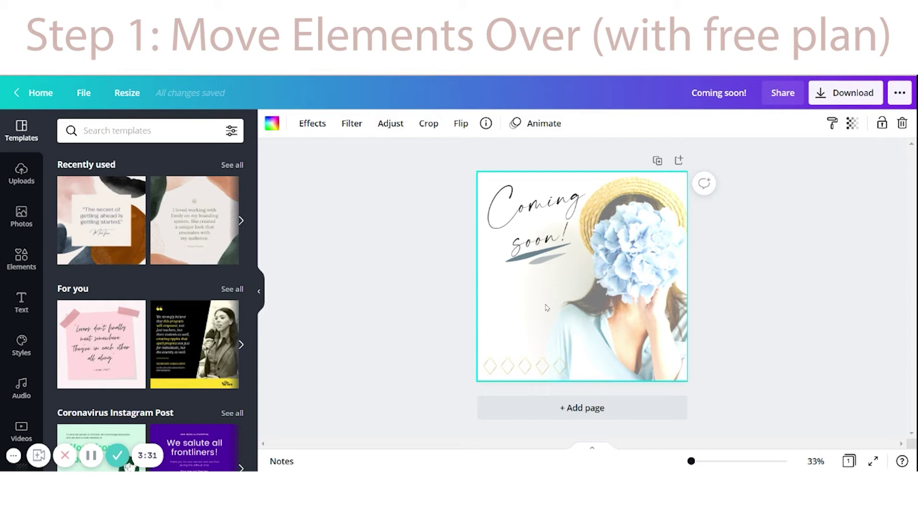
key(ctrl+a)
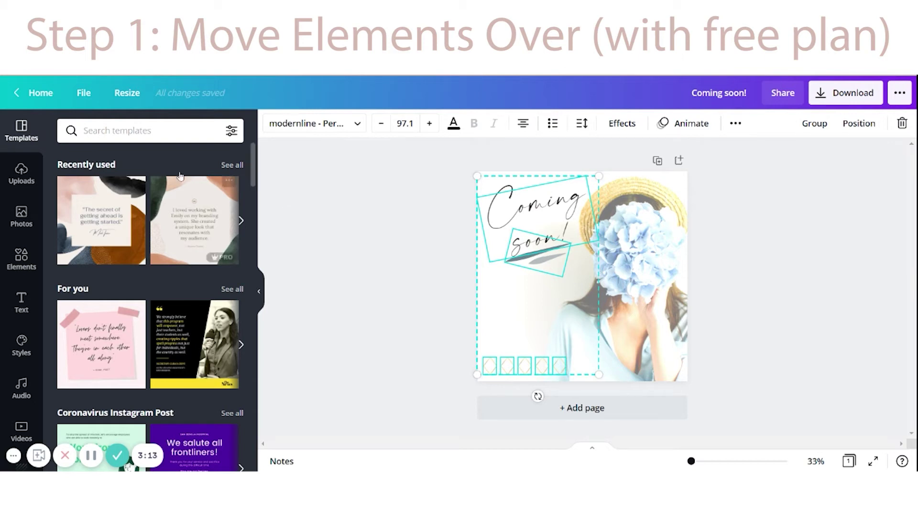
click(82, 94)
click(95, 153)
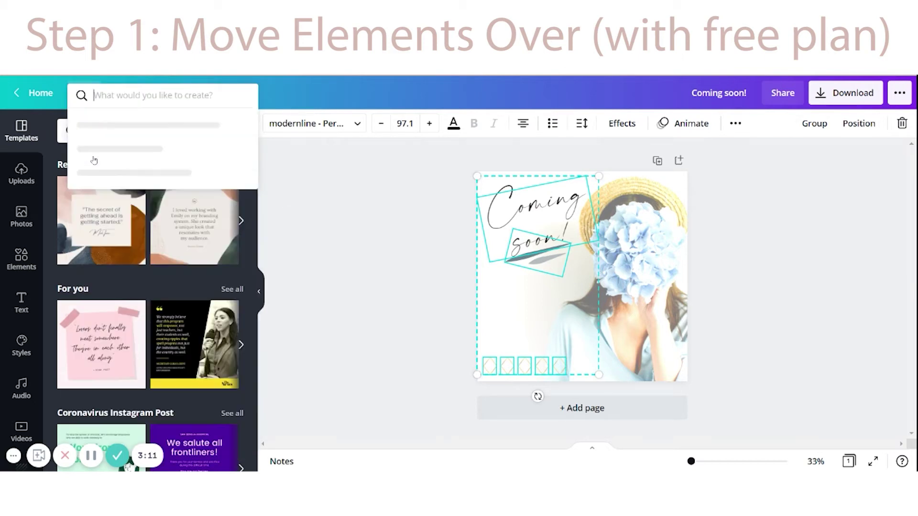
click(123, 318)
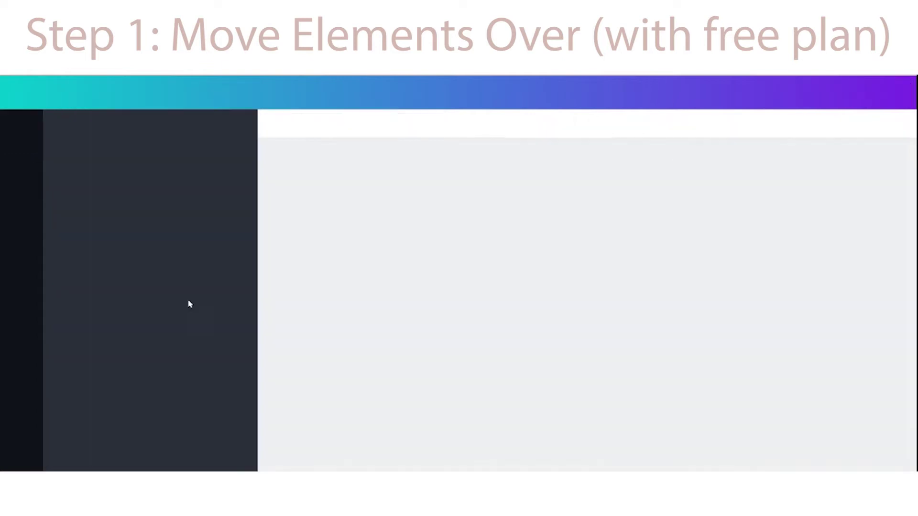
- Title the new blank story 'coming soon IG story'
click(731, 93)
text(coming soon IG story)
key(Return)
click(580, 236)
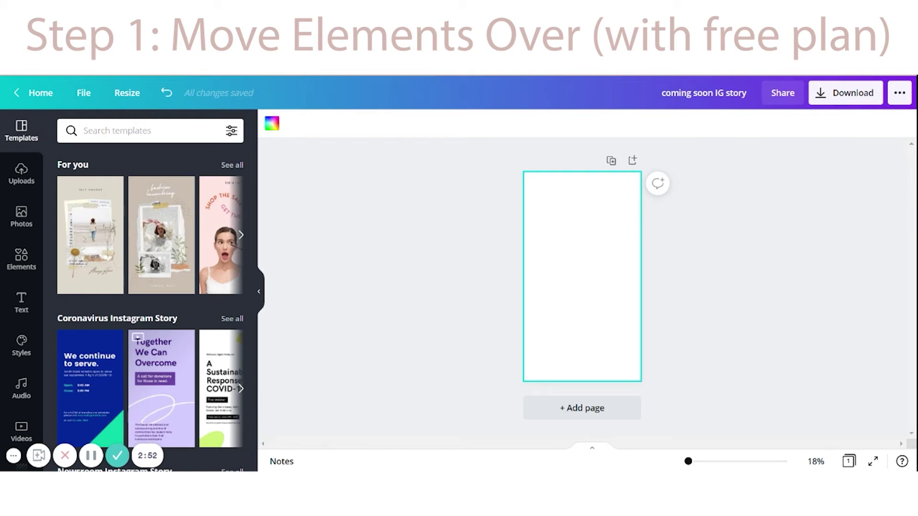
- Paste the text and diamonds onto the story, then copy the hydrangea photo into it
key(ctrl+v)
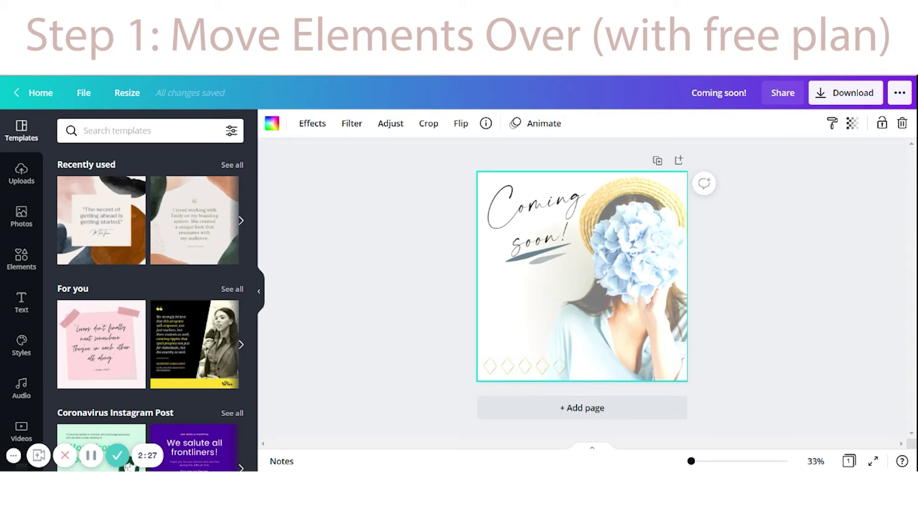
right_click(643, 223)
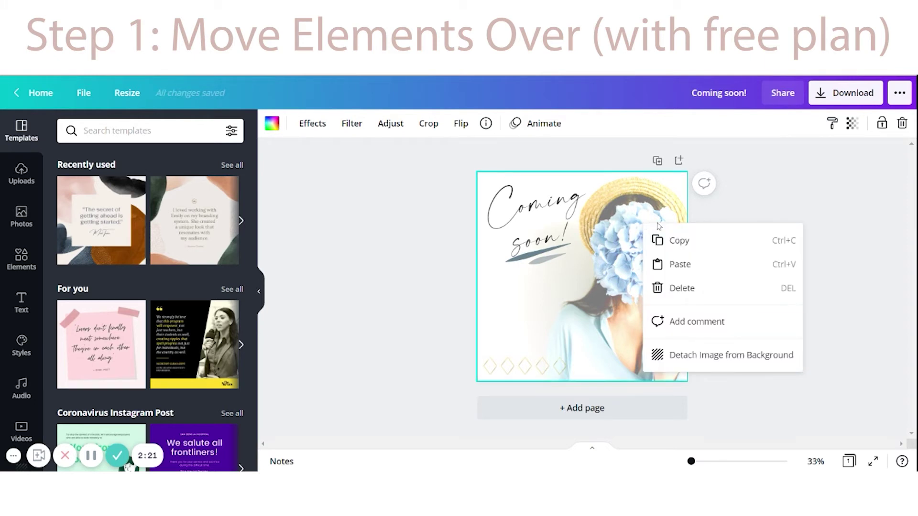
click(672, 240)
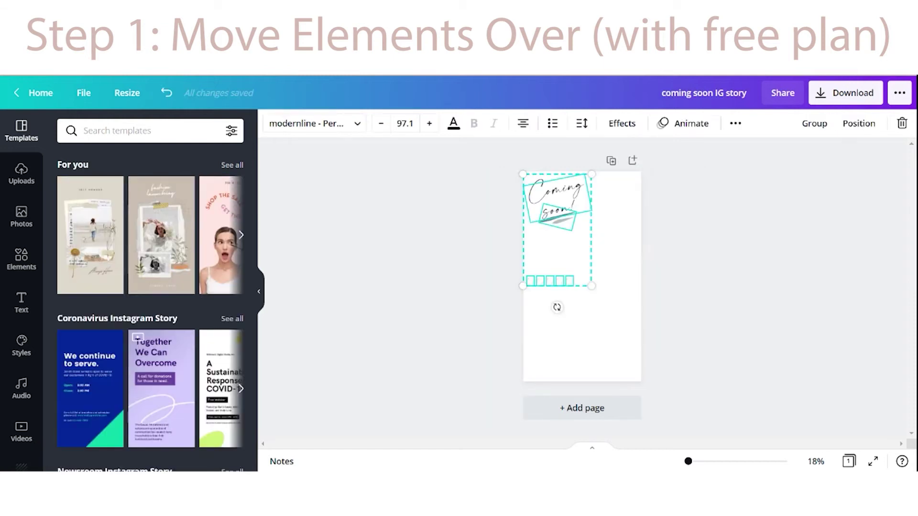
click(613, 257)
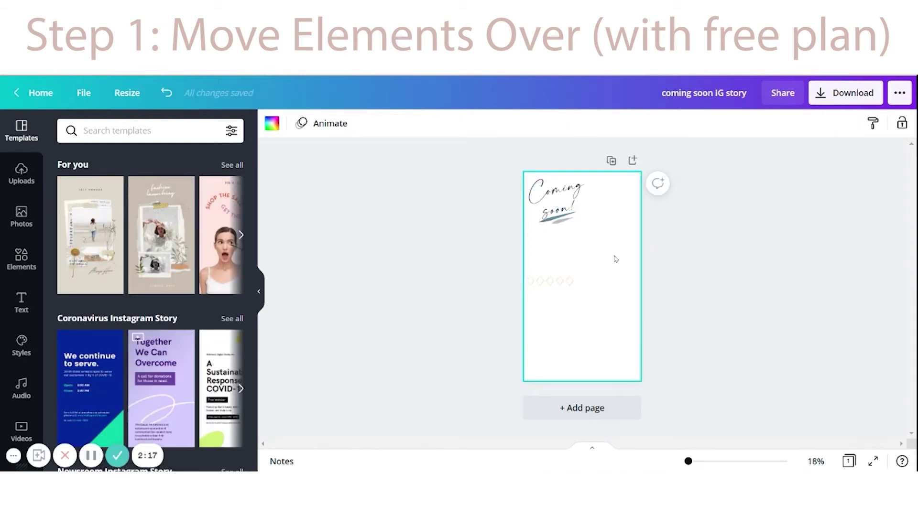
key(ctrl+v)
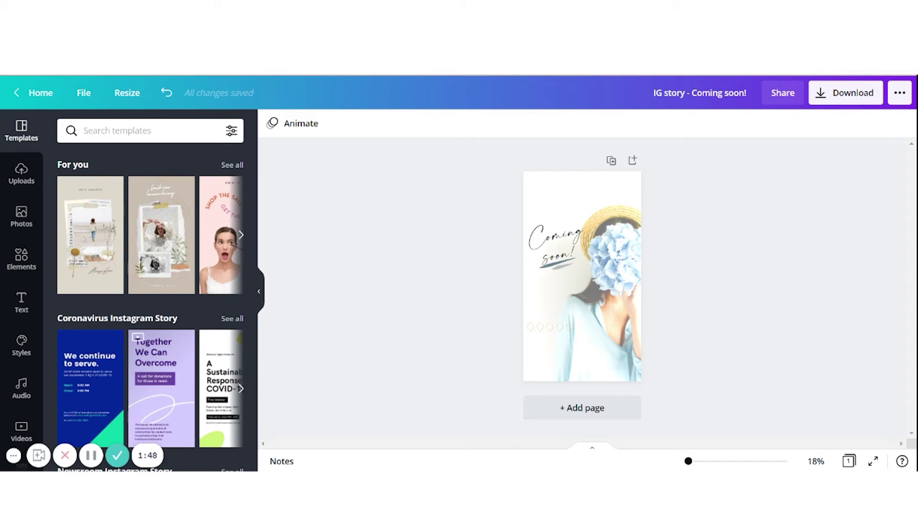
key(ctrl+z)
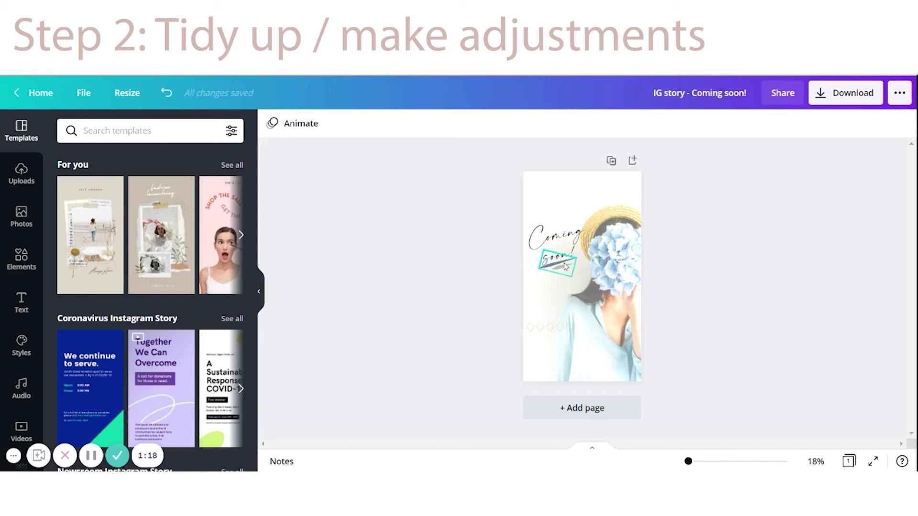
- Enlarge the Coming soon! text at the top-left and drag one diamond toward the bottom-left
drag(508, 217, 608, 235)
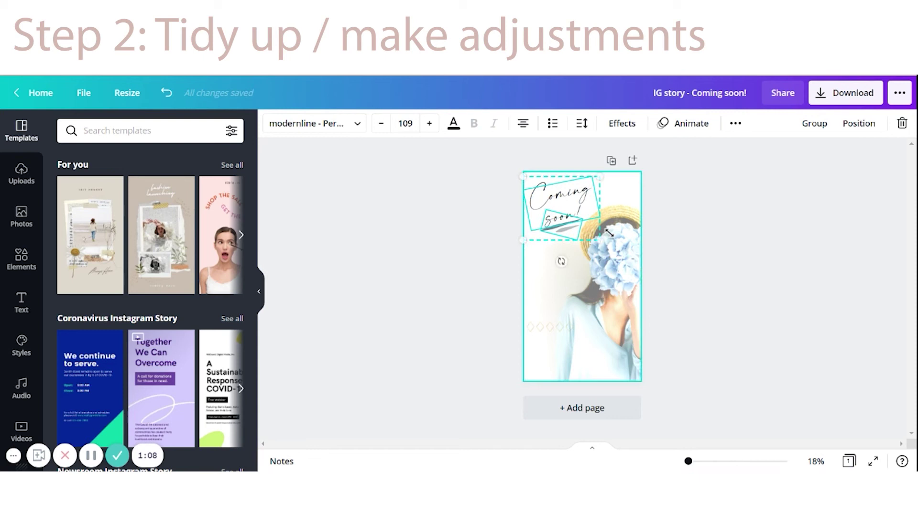
click(463, 250)
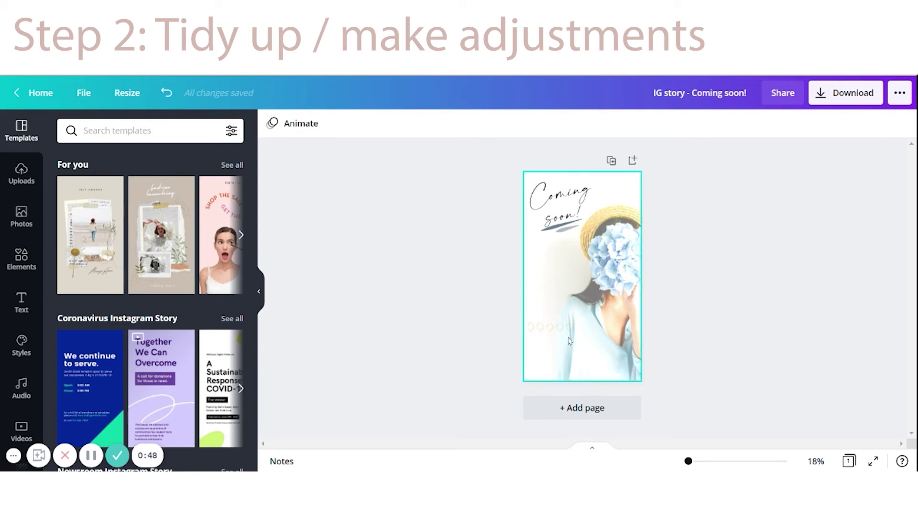
drag(571, 333, 532, 343)
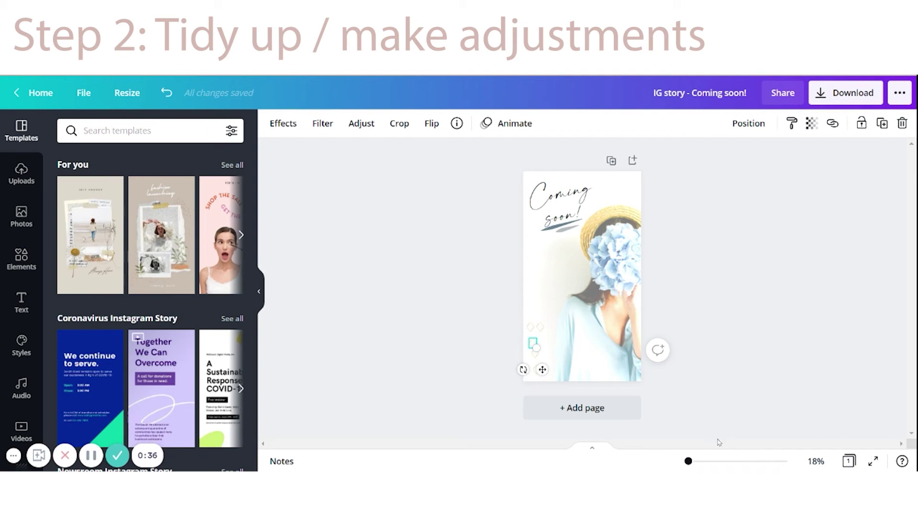
- Zoom in to 48% and nudge one diamond to the left
drag(688, 461, 693, 461)
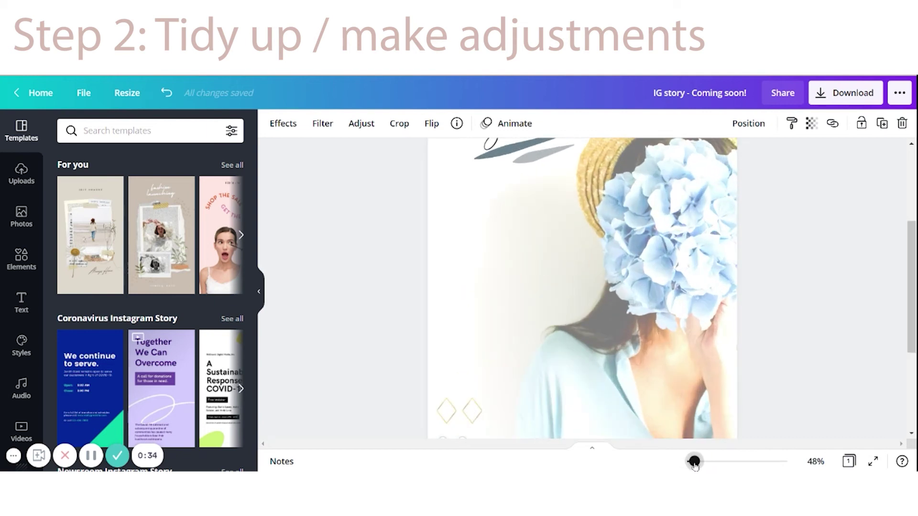
scroll(616, 401, down, 3)
drag(447, 280, 440, 197)
click(404, 238)
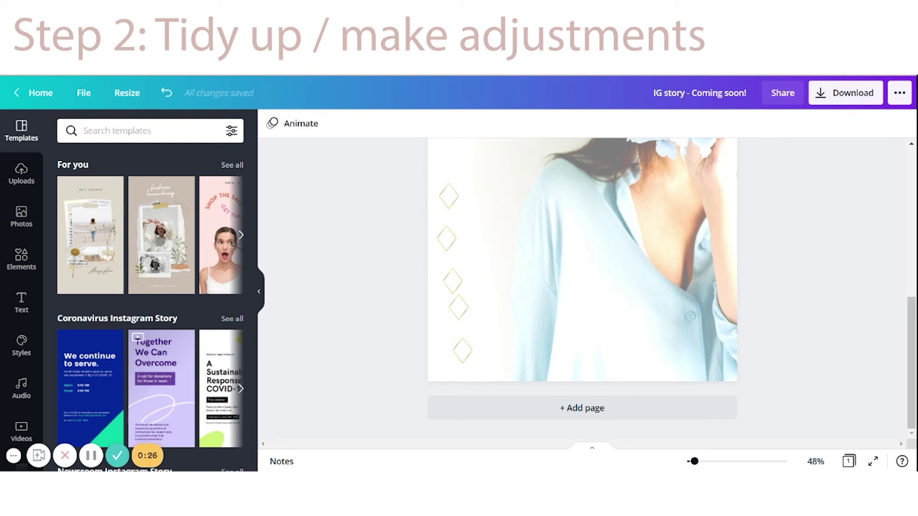
- Centre-align the five diamonds and space them evenly in a vertical column
drag(416, 180, 504, 388)
click(748, 123)
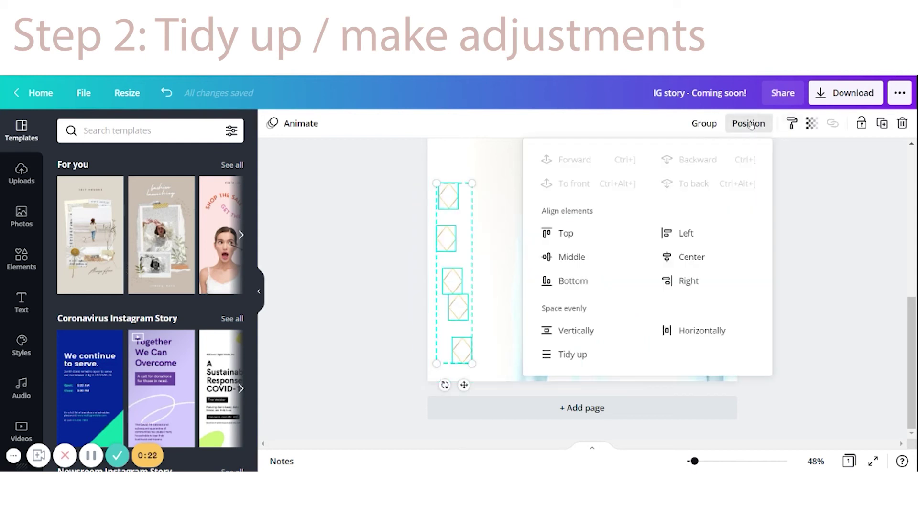
click(698, 260)
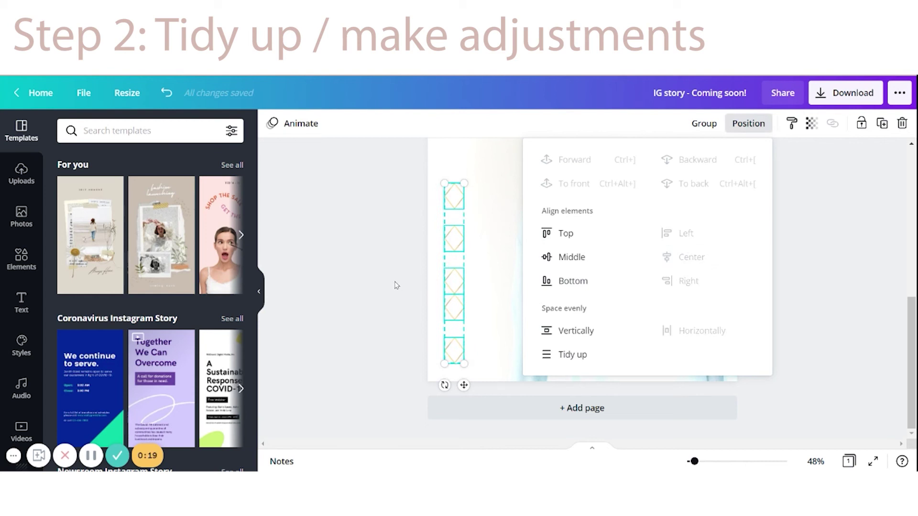
click(576, 331)
click(429, 298)
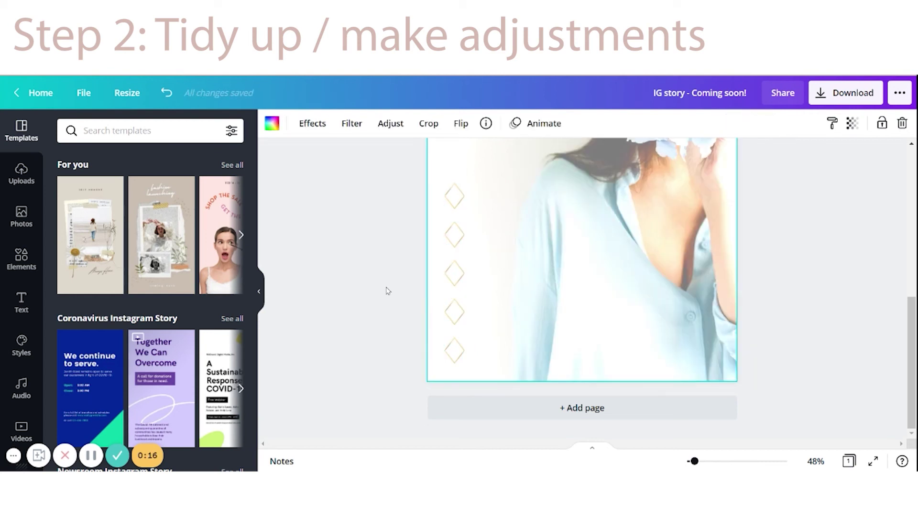
scroll(400, 376, up, 1)
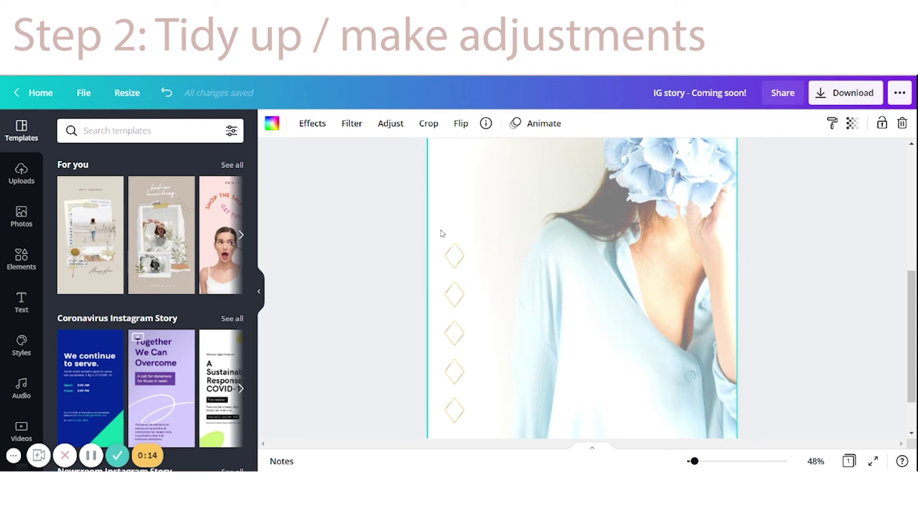